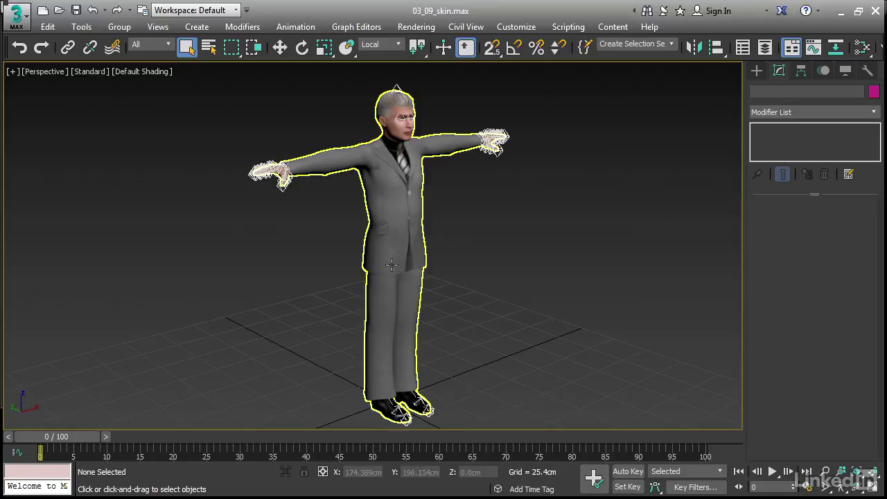
Select the body mesh, add a Skin modifier and bring the Bones Add button into view
{"action": "left_click", "coordinate": [411, 251]}
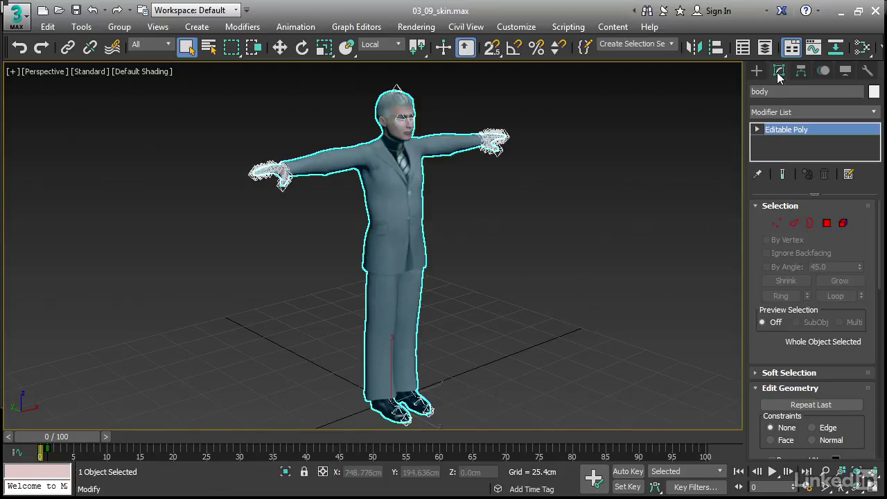
{"action": "left_click", "coordinate": [875, 112]}
{"action": "left_click_drag", "start_coordinate": [876, 161], "coordinate": [873, 356]}
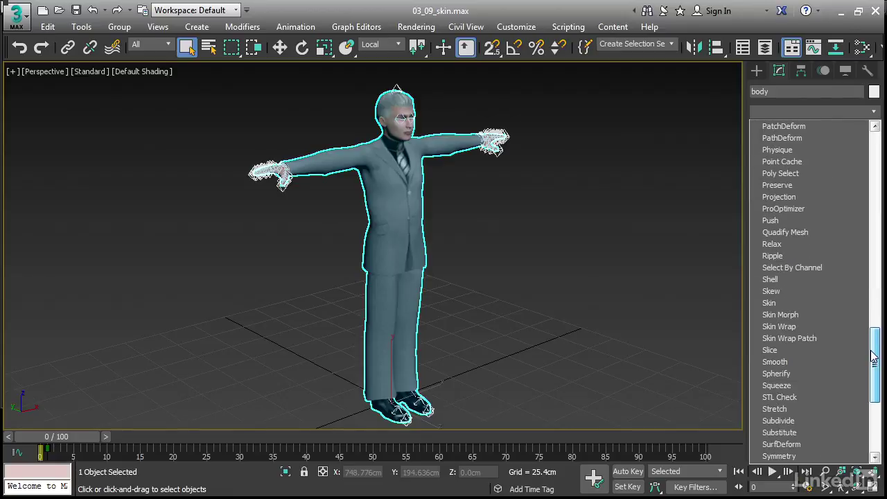
{"action": "left_click", "coordinate": [823, 306]}
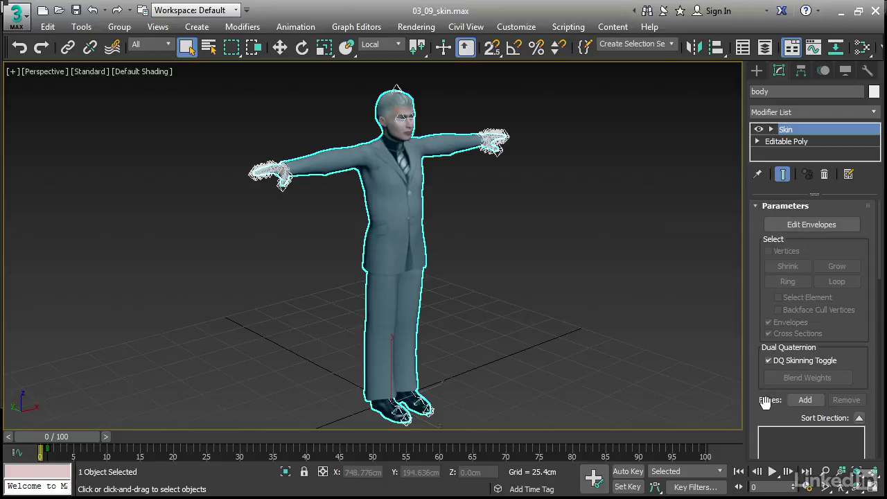
{"action": "left_click_drag", "start_coordinate": [776, 409], "coordinate": [777, 333]}
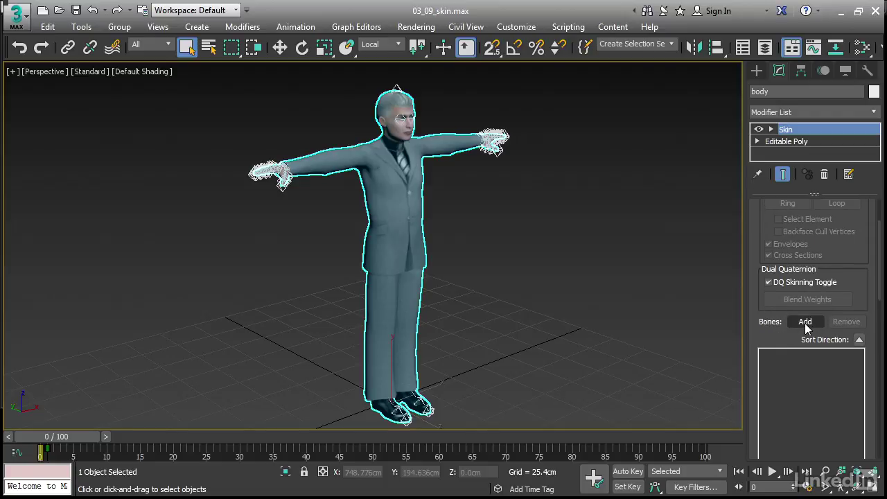
Add Hips and its full child hierarchy, down to RightHandThumb4, to the Skin bones
{"action": "left_click", "coordinate": [805, 321]}
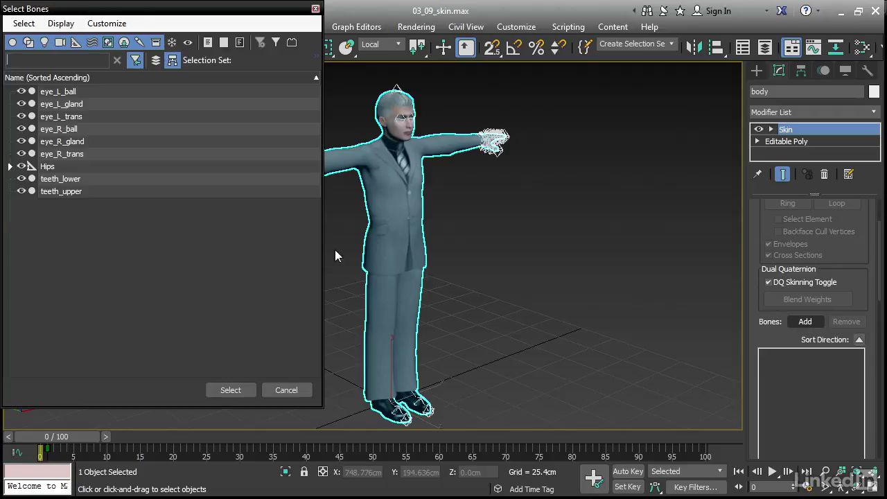
{"action": "left_click", "coordinate": [10, 166]}
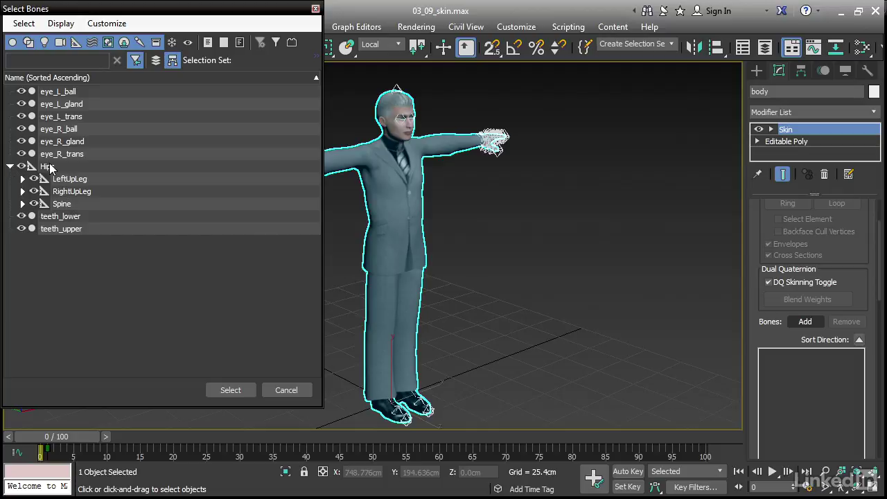
{"action": "left_click", "coordinate": [51, 168]}
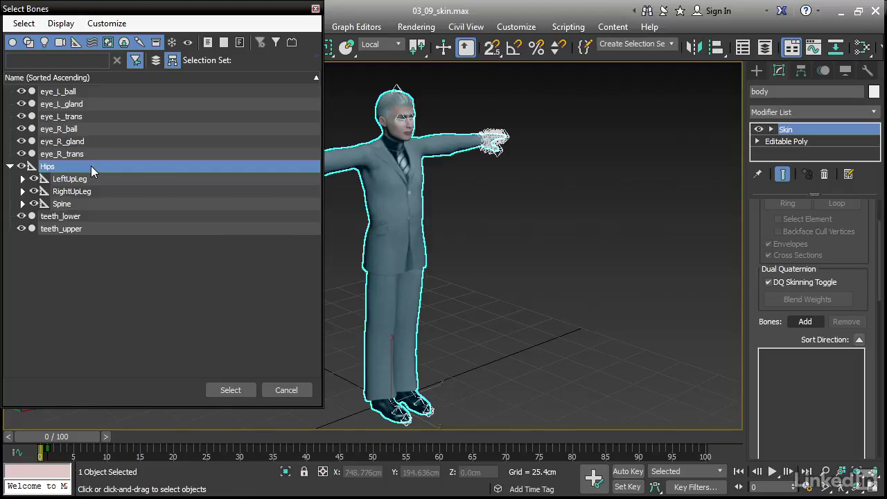
{"action": "left_click", "coordinate": [24, 24]}
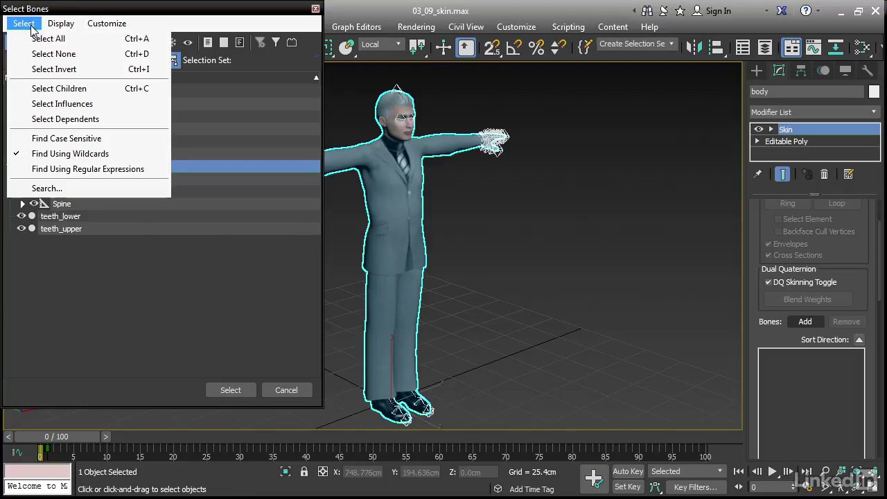
{"action": "left_click", "coordinate": [126, 92]}
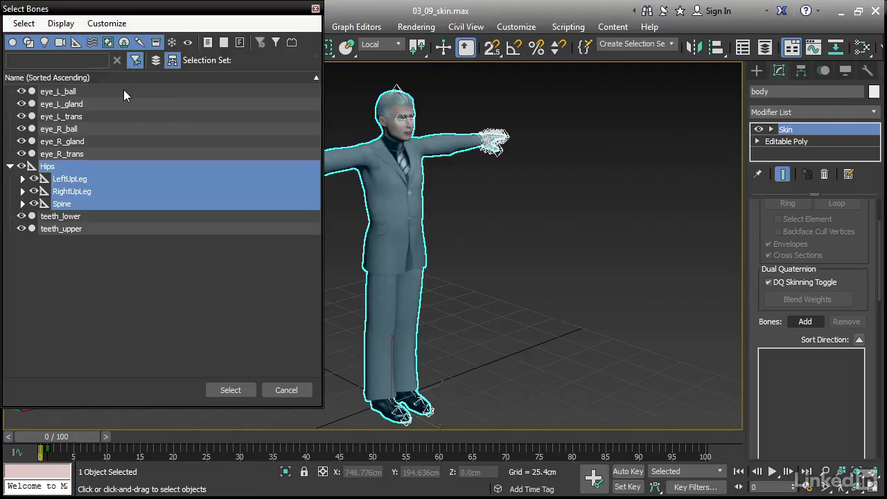
{"action": "left_click", "coordinate": [62, 194]}
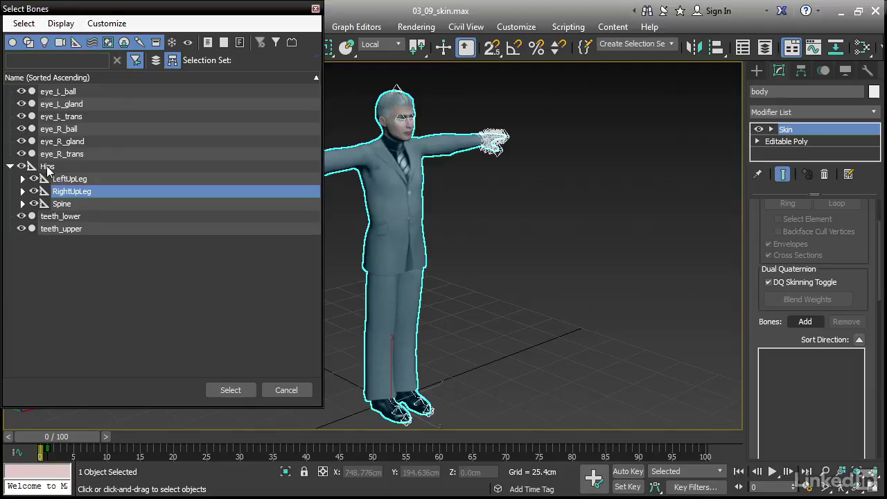
{"action": "double_click", "coordinate": [46, 165]}
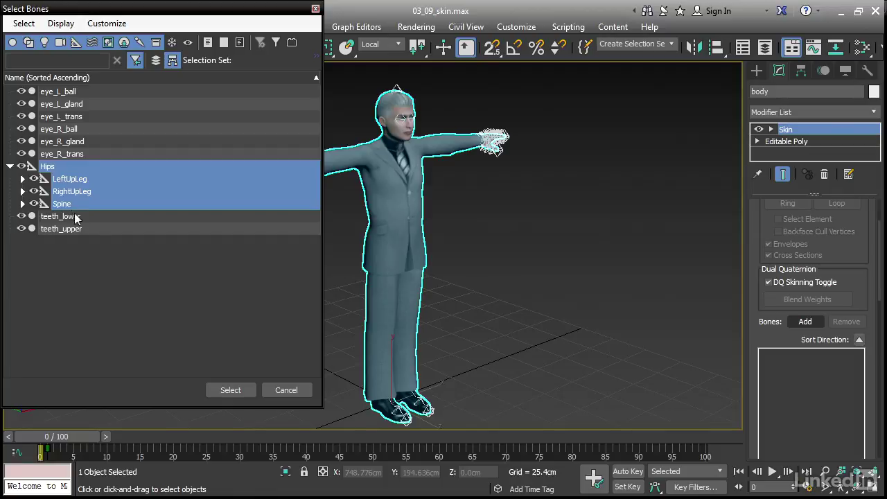
{"action": "left_click", "coordinate": [239, 390]}
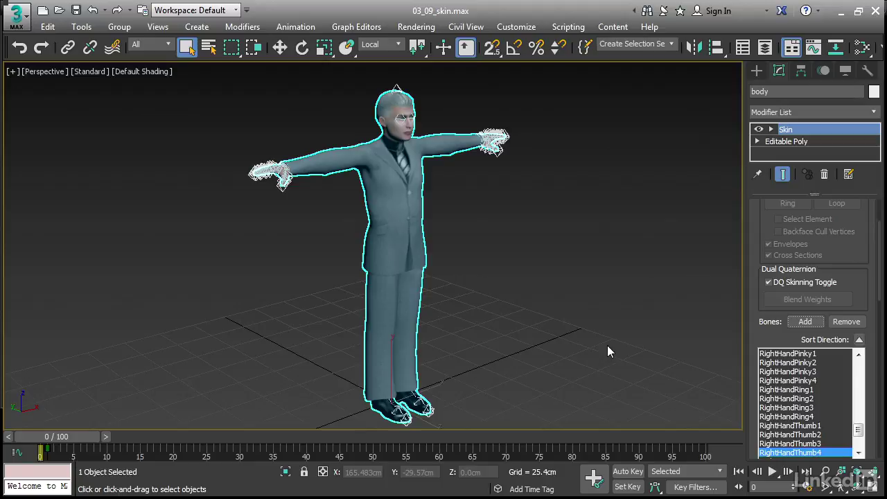
Freeze the body mesh and select the RightLeg bone inside it
{"action": "right_click", "coordinate": [502, 188]}
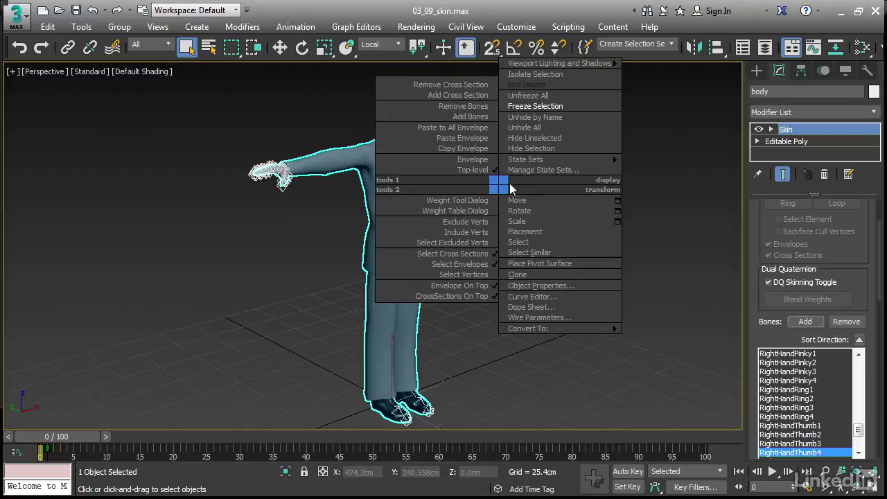
{"action": "left_click", "coordinate": [587, 106]}
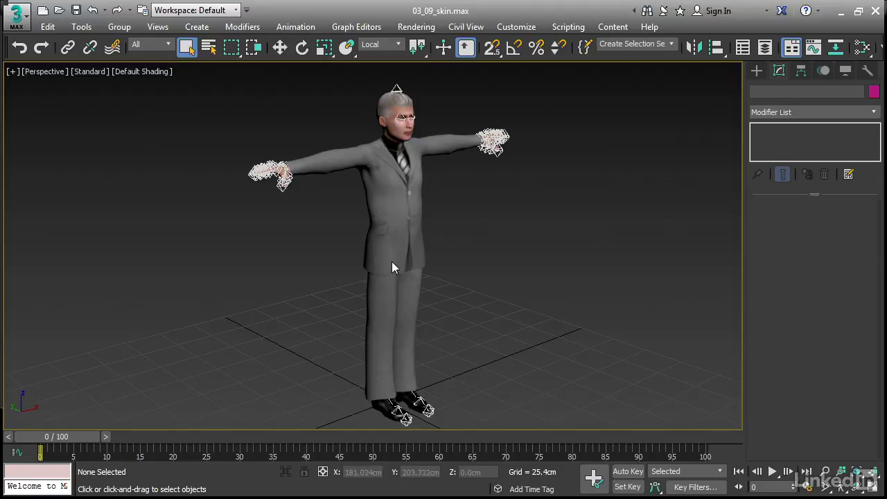
{"action": "left_click", "coordinate": [385, 295]}
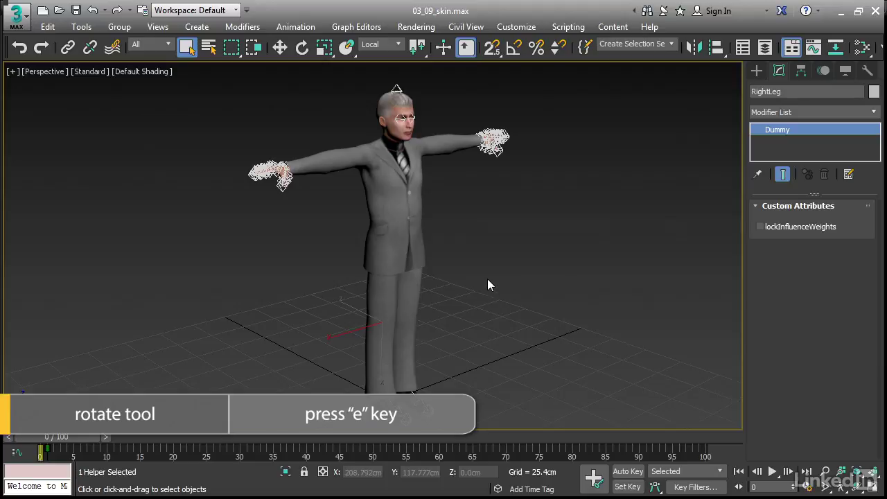
Rotate the RightLeg bone to test the trouser deformation, then undo the bend
{"action": "key", "text": "e"}
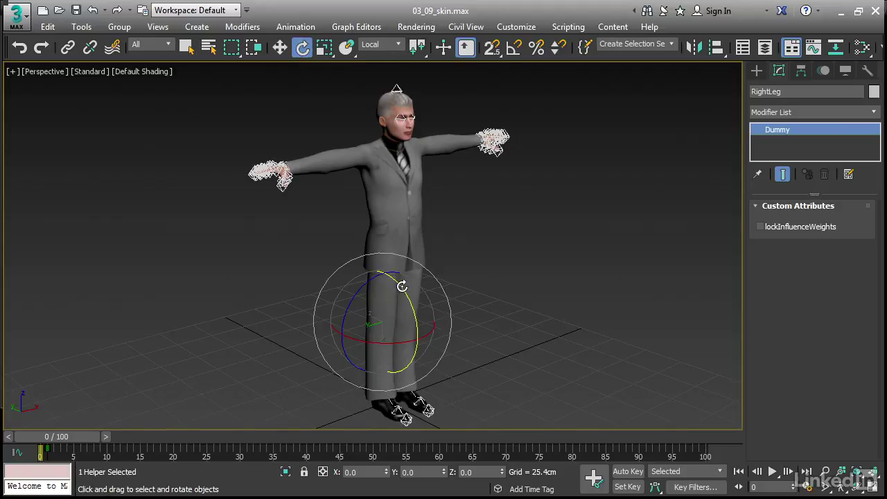
{"action": "left_click_drag", "start_coordinate": [402, 284], "coordinate": [464, 401]}
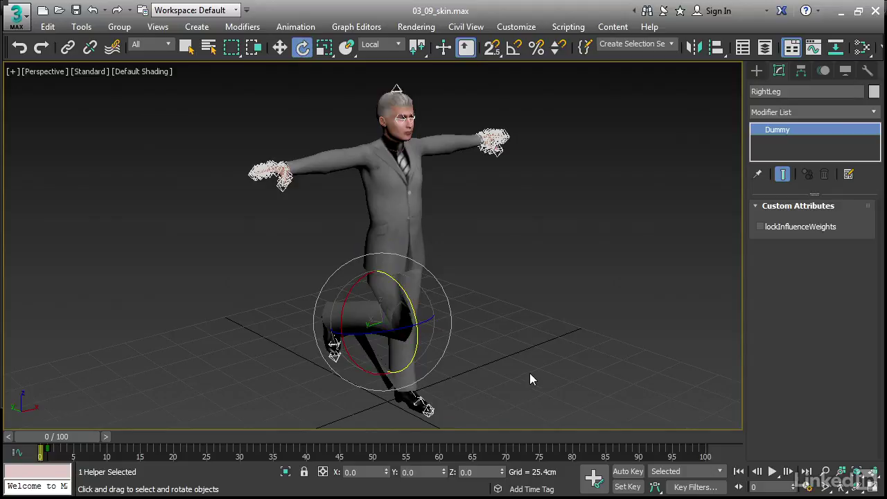
{"action": "middle_click_drag", "start_coordinate": [530, 374], "coordinate": [454, 264], "text": "alt"}
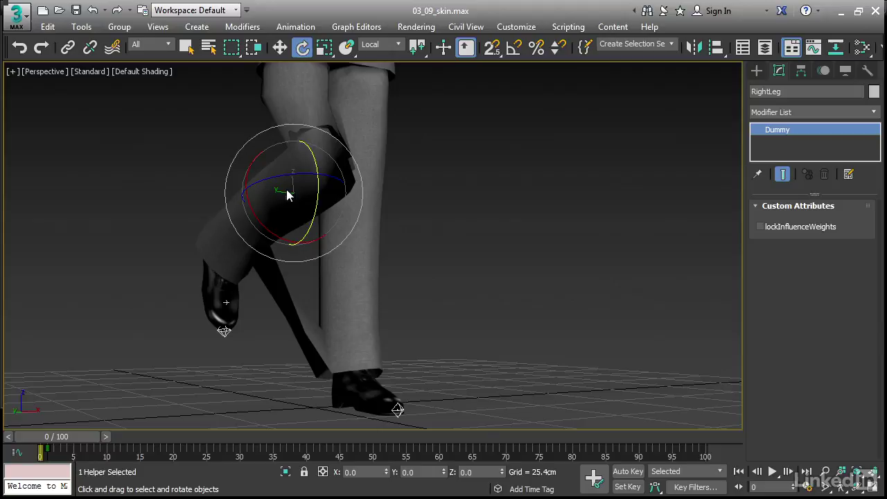
{"action": "key", "text": "ctrl+z"}
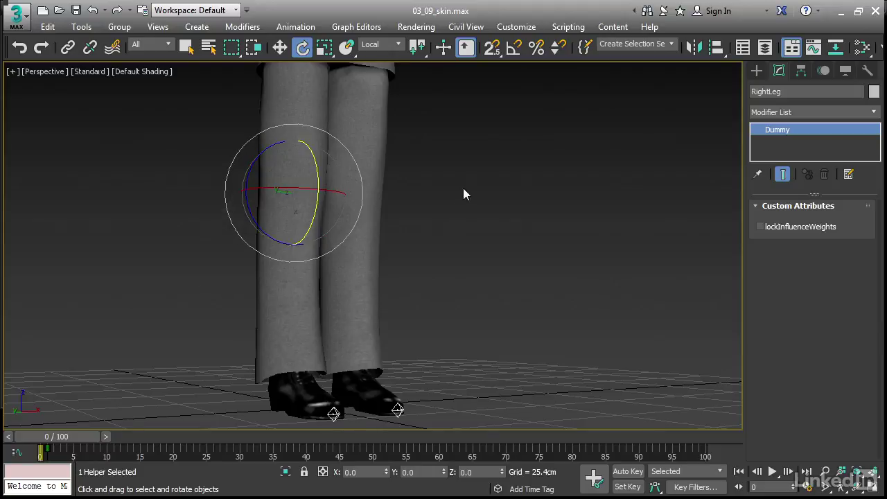
Reselect the body mesh and enter Edit Envelopes mode with the character in wireframe
{"action": "middle_click_drag", "start_coordinate": [463, 187], "coordinate": [484, 257], "text": "alt"}
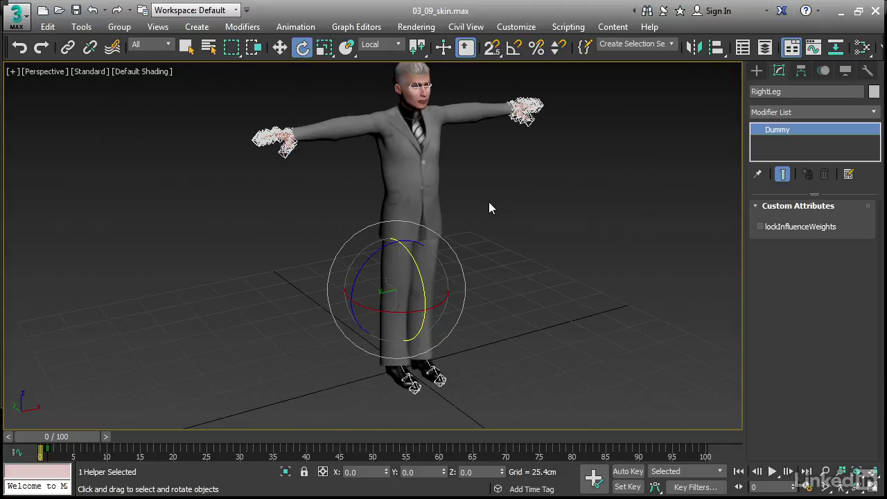
{"action": "left_click", "coordinate": [744, 47]}
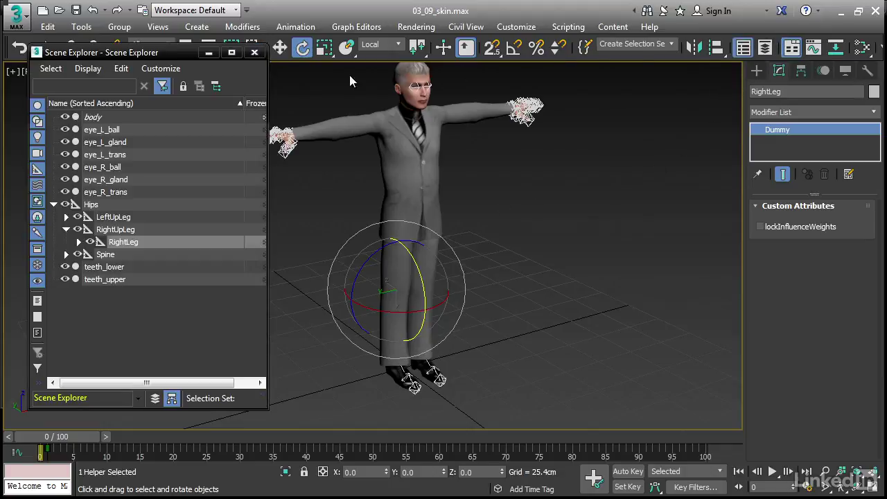
{"action": "left_click", "coordinate": [106, 119]}
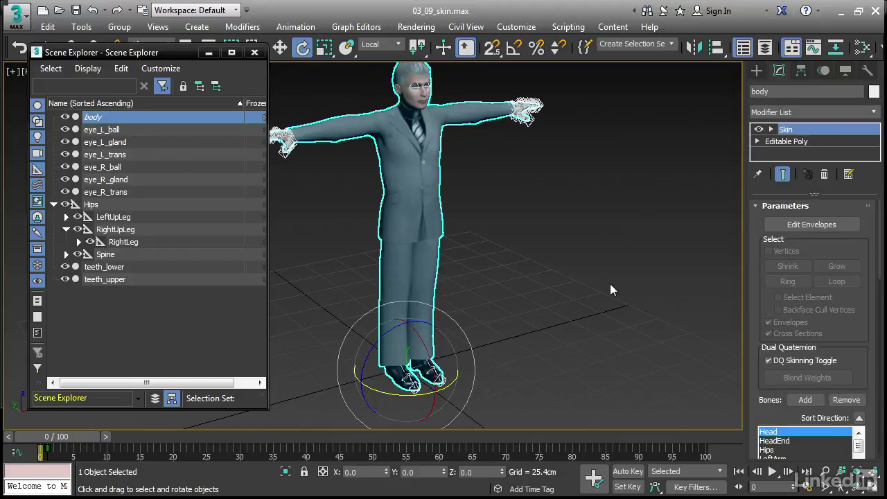
{"action": "left_click", "coordinate": [819, 226]}
{"action": "key", "text": "F3"}
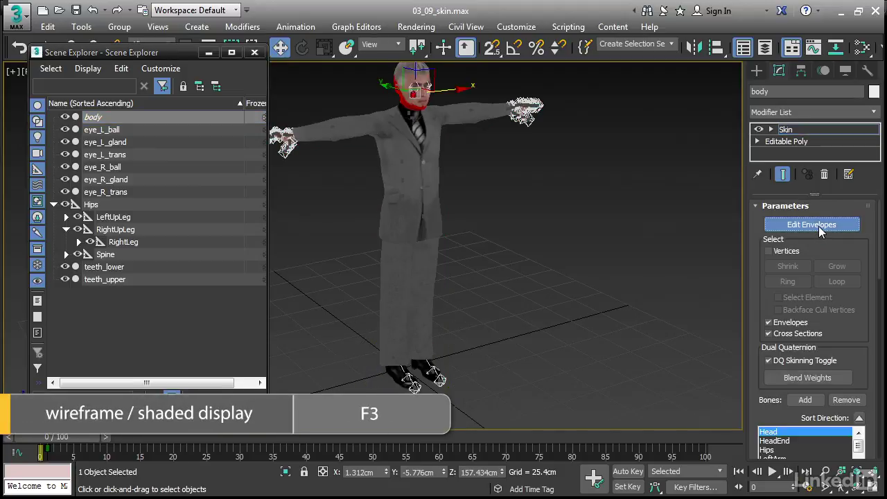
{"action": "key", "text": "F3"}
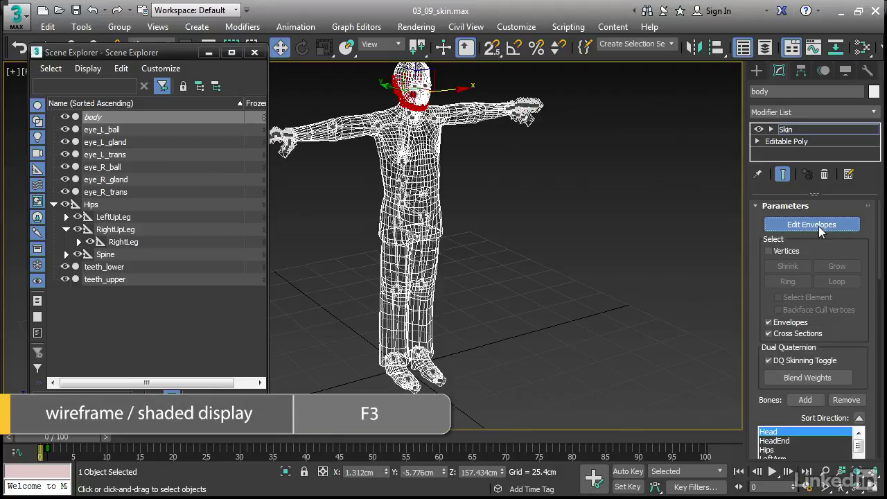
{"action": "scroll", "coordinate": [640, 207], "scroll_direction": "down", "scroll_amount": 1}
{"action": "scroll", "coordinate": [592, 221], "scroll_direction": "up", "scroll_amount": 5}
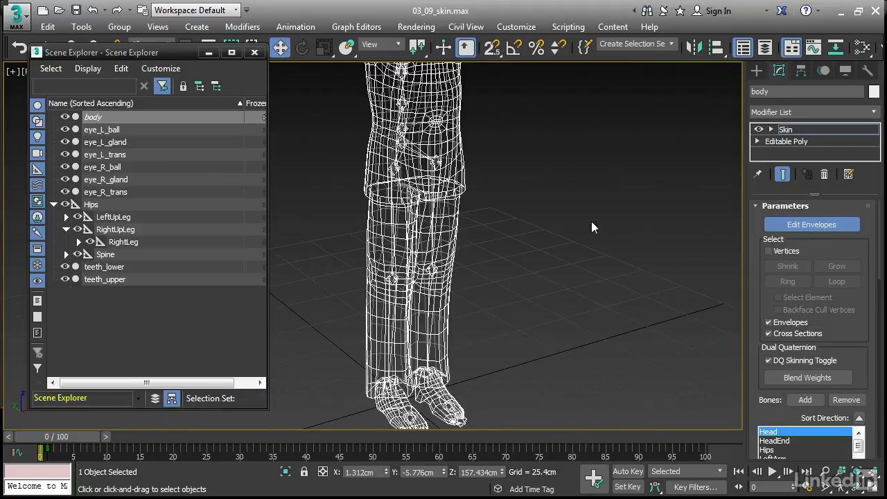
Pick the right leg's envelope cross-section and resize it to fit around the upper leg
{"action": "left_click_drag", "start_coordinate": [335, 243], "coordinate": [404, 310]}
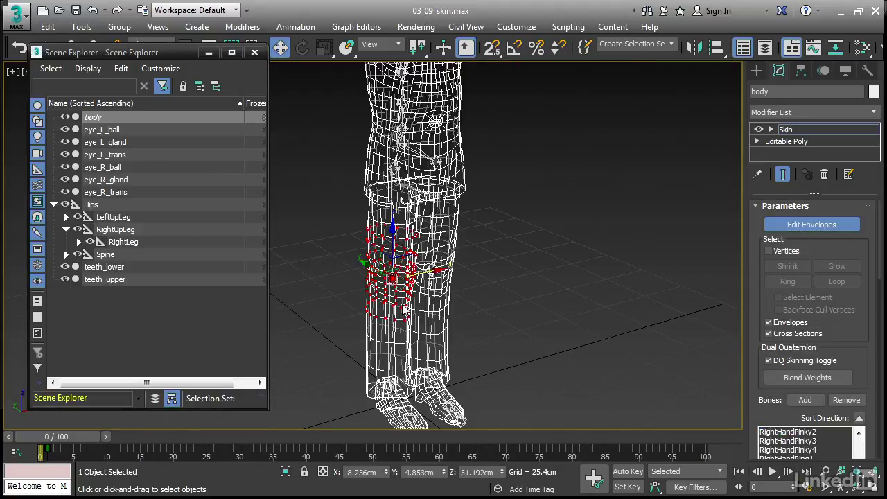
{"action": "middle_click_drag", "start_coordinate": [505, 279], "coordinate": [523, 270], "text": "alt"}
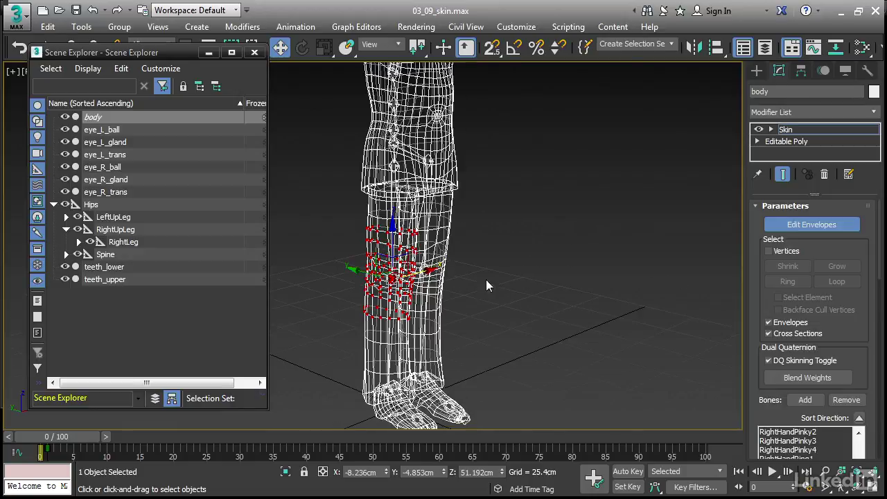
{"action": "scroll", "coordinate": [470, 284], "scroll_direction": "up", "scroll_amount": 4}
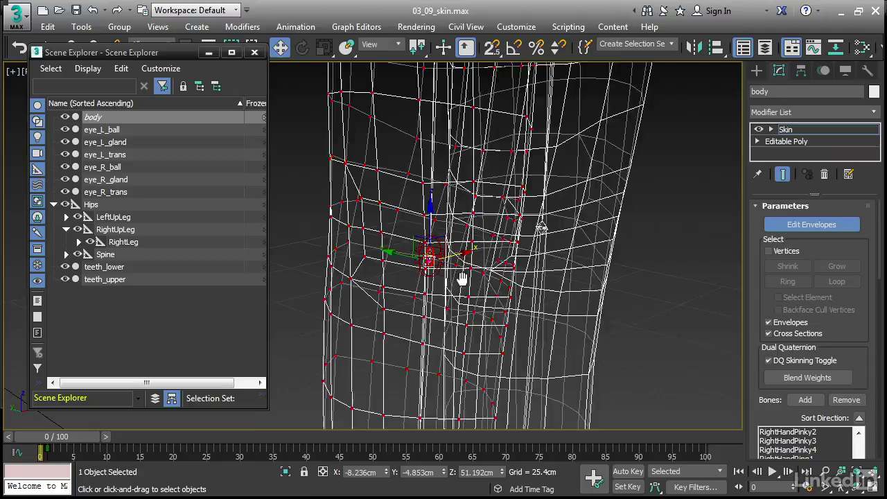
{"action": "scroll", "coordinate": [424, 281], "scroll_direction": "up", "scroll_amount": 5}
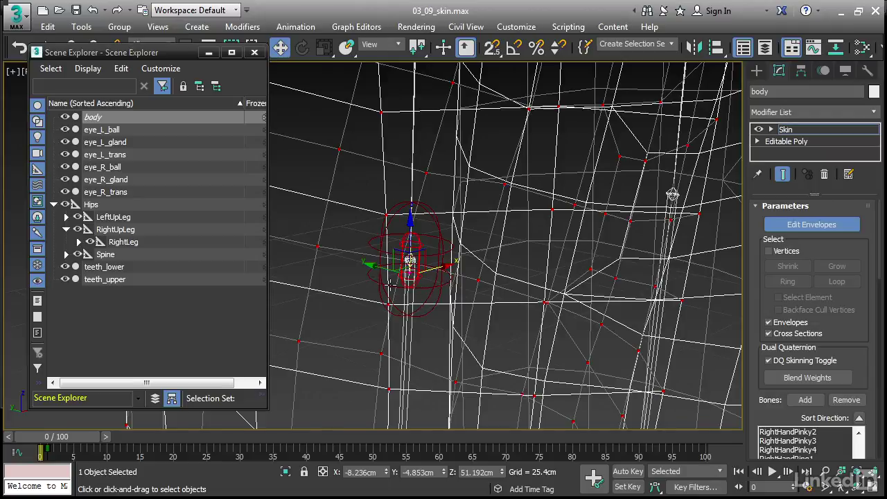
{"action": "left_click", "coordinate": [391, 284]}
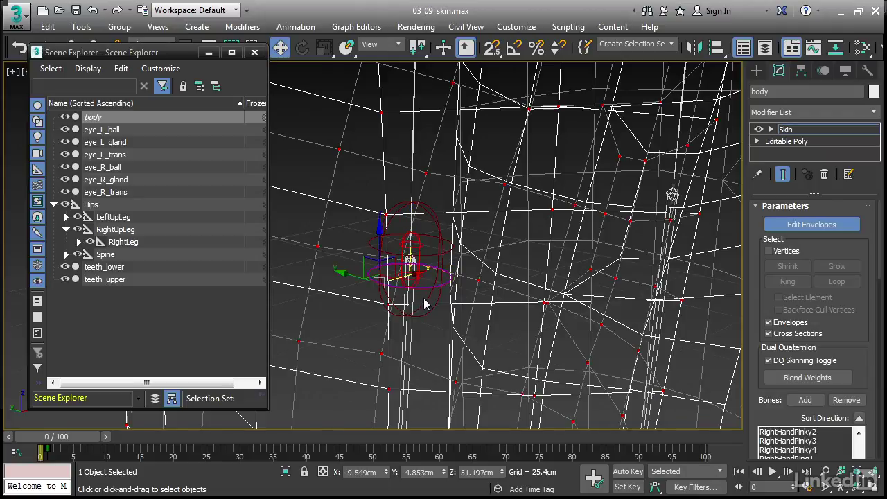
{"action": "middle_click_drag", "start_coordinate": [494, 322], "coordinate": [608, 257], "text": "alt"}
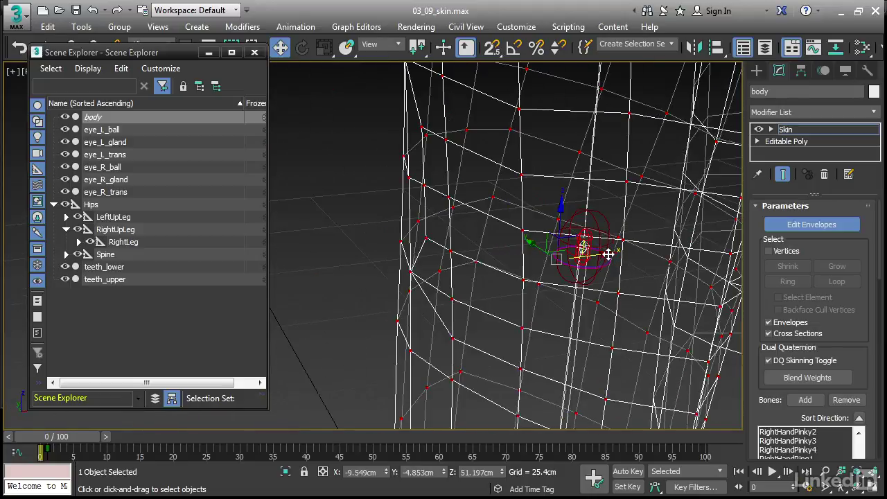
{"action": "left_click_drag", "start_coordinate": [610, 254], "coordinate": [276, 292]}
{"action": "middle_click_drag", "start_coordinate": [457, 291], "coordinate": [455, 278]}
{"action": "scroll", "coordinate": [455, 278], "scroll_direction": "down", "scroll_amount": 5}
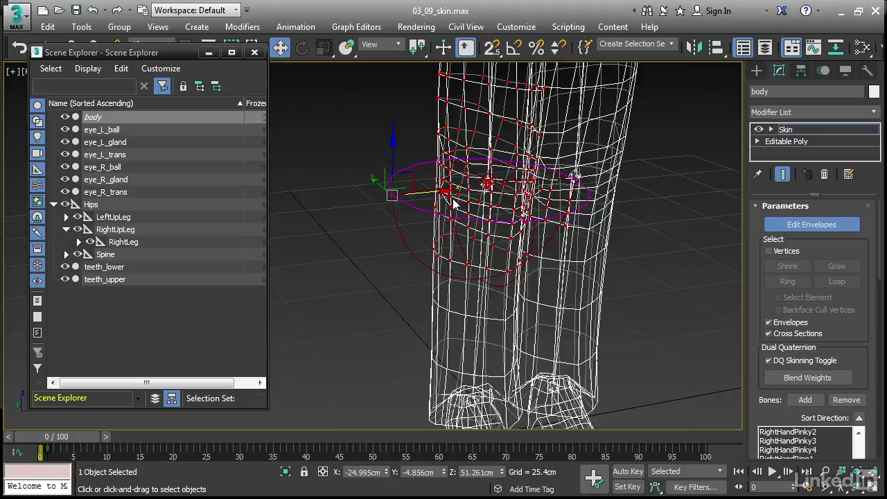
{"action": "left_click_drag", "start_coordinate": [315, 207], "coordinate": [396, 202]}
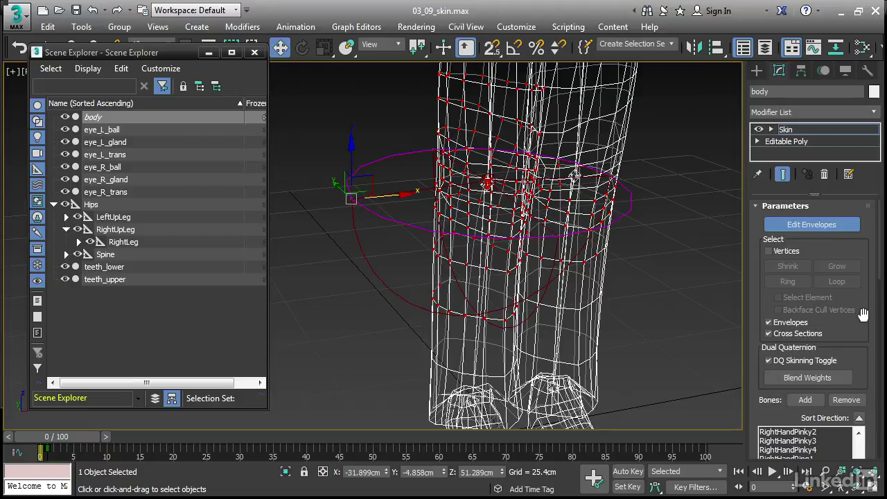
Exit Edit Envelopes mode and bring Weight Properties, with the Voxel solver, into view
{"action": "left_click", "coordinate": [831, 223]}
{"action": "scroll", "coordinate": [763, 402], "scroll_direction": "down", "scroll_amount": 5}
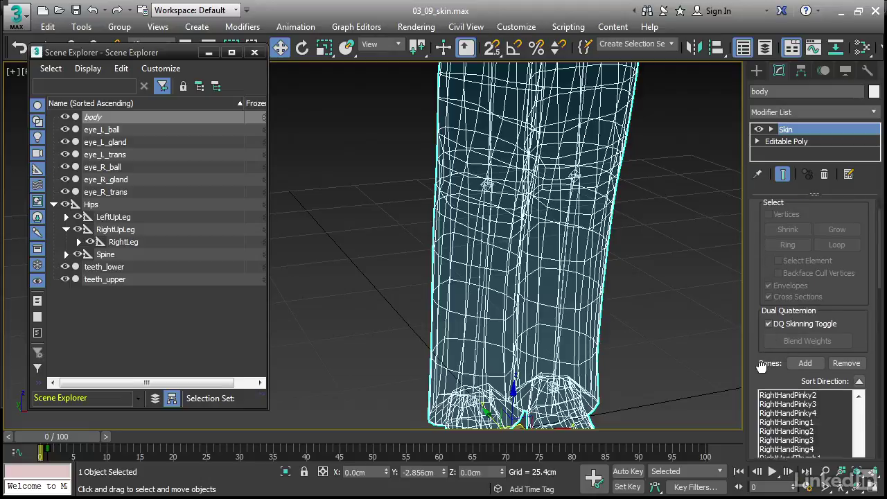
{"action": "scroll", "coordinate": [759, 372], "scroll_direction": "down", "scroll_amount": 4}
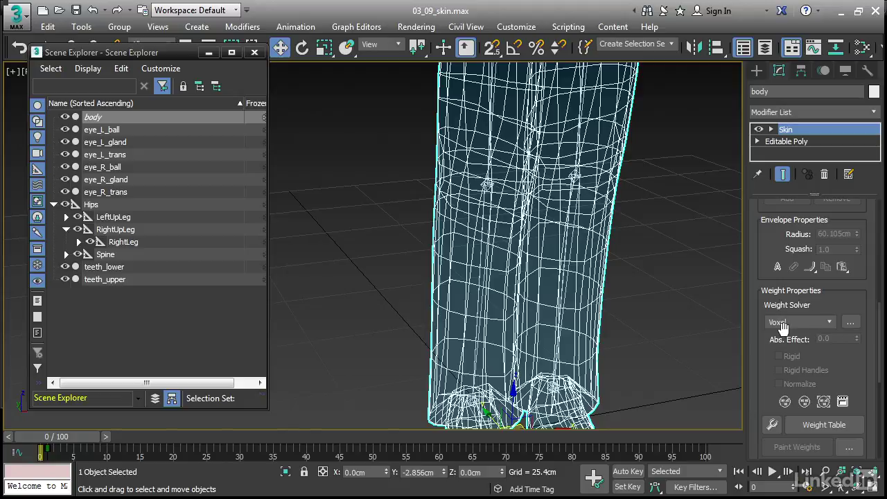
Apply Voxel weights with Falloff 0.8, Max Influence 3, resolution 512 and Use Winding Numbers
{"action": "left_click", "coordinate": [853, 323]}
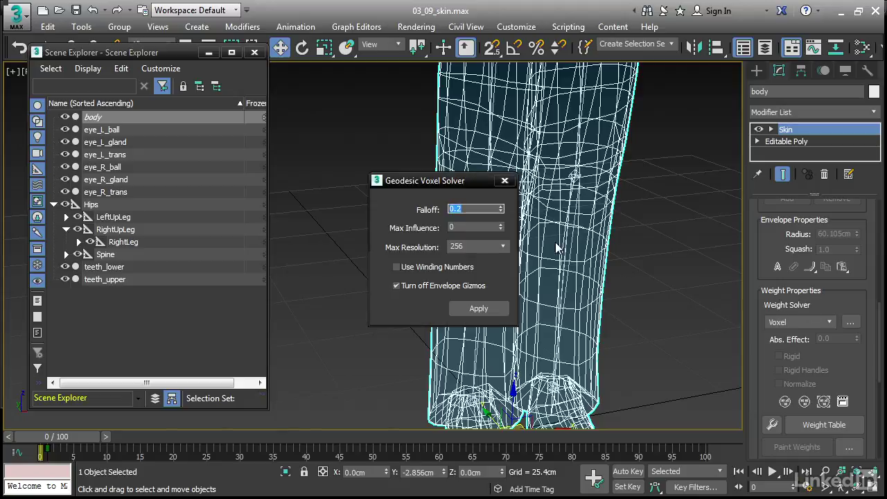
{"action": "mouse_move", "coordinate": [492, 253]}
{"action": "type", "text": ".8"}
{"action": "key", "text": "Tab"}
{"action": "type", "text": "3"}
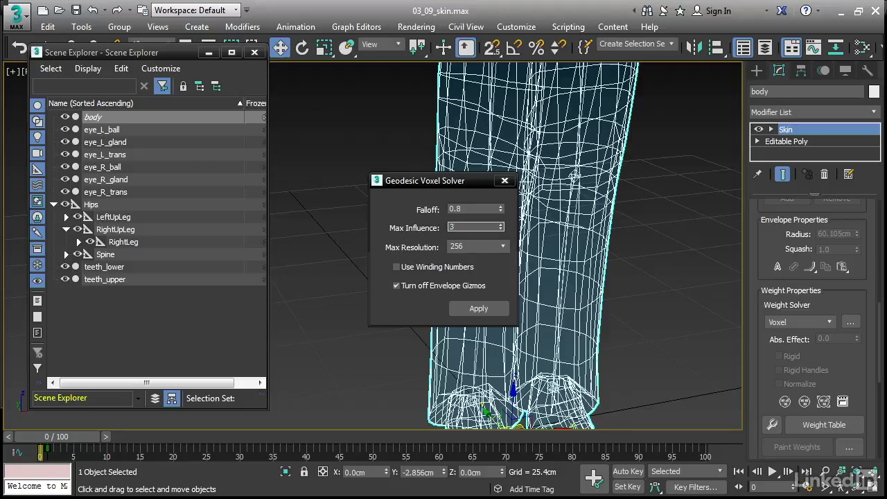
{"action": "left_click", "coordinate": [503, 246]}
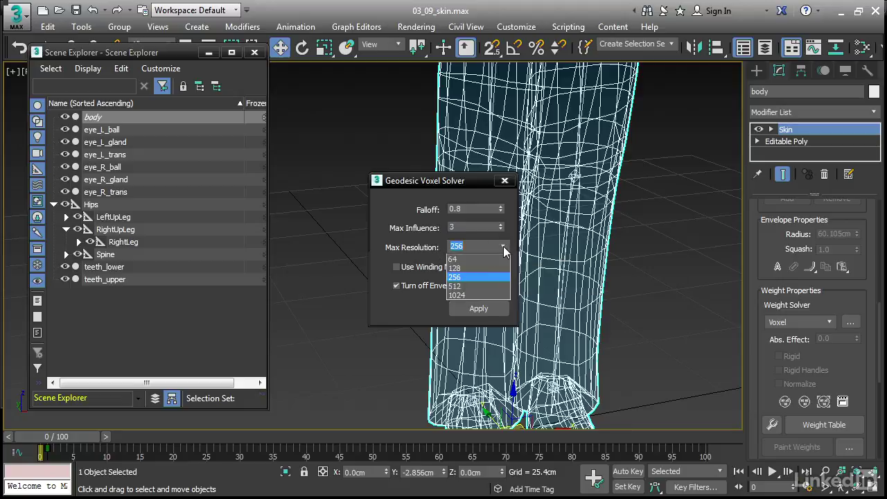
{"action": "left_click", "coordinate": [471, 284]}
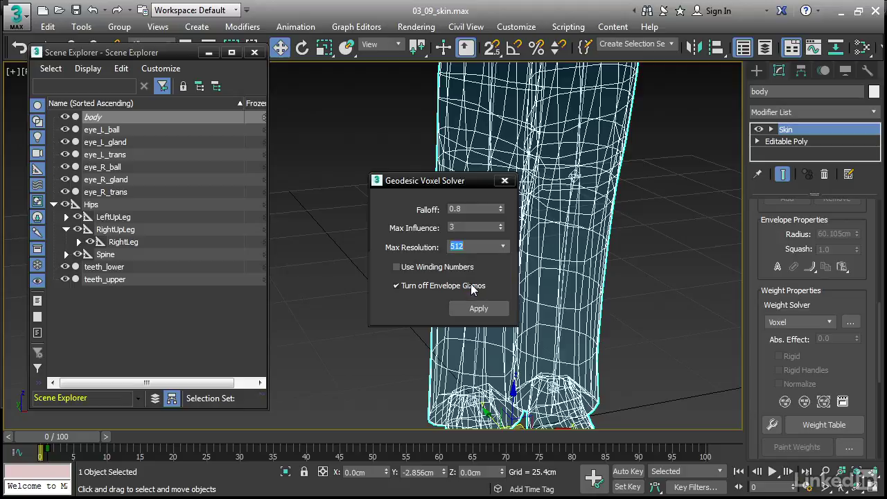
{"action": "left_click", "coordinate": [396, 268]}
{"action": "left_click", "coordinate": [491, 307]}
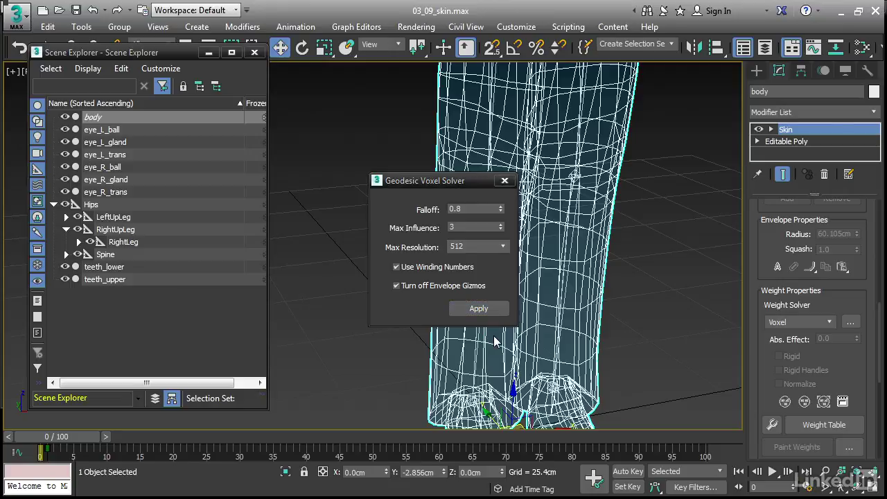
{"action": "left_click", "coordinate": [508, 180]}
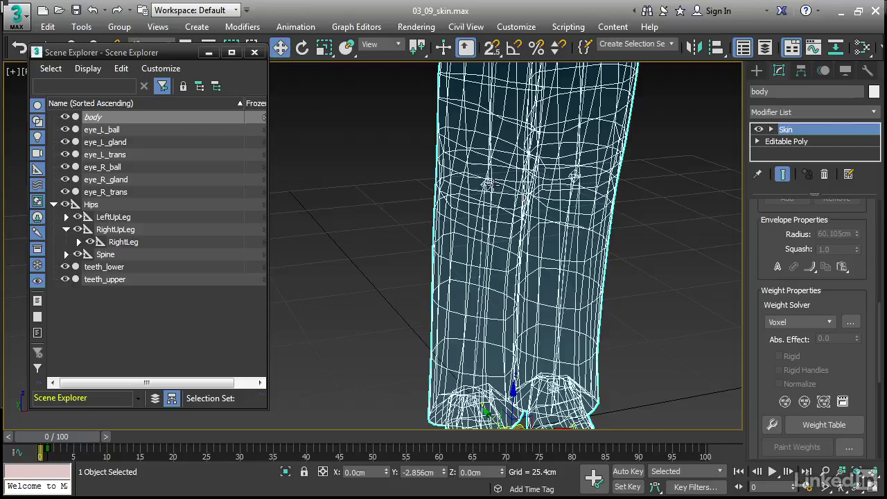
Bend the RightLeg bone to check the voxel-weighted suit, undo it, and recentre the legs
{"action": "left_click", "coordinate": [489, 184]}
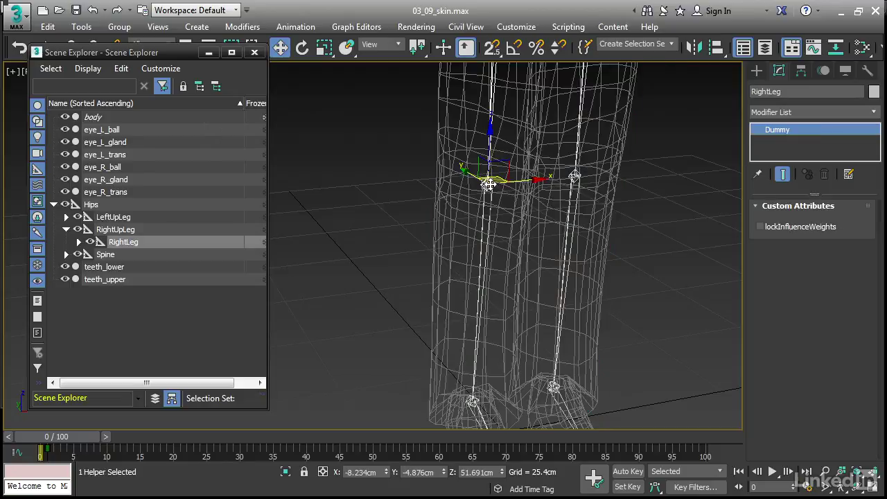
{"action": "key", "text": "e"}
{"action": "scroll", "coordinate": [501, 148], "scroll_direction": "down", "scroll_amount": 5}
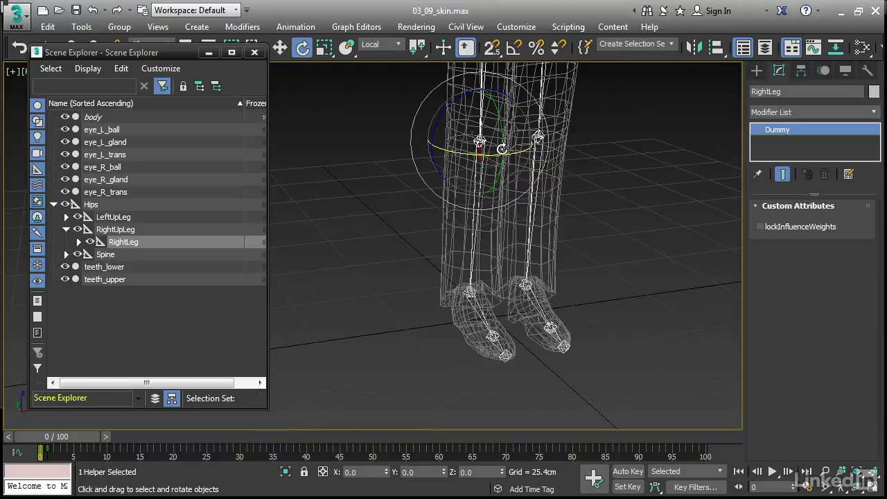
{"action": "left_click_drag", "start_coordinate": [499, 124], "coordinate": [508, 207]}
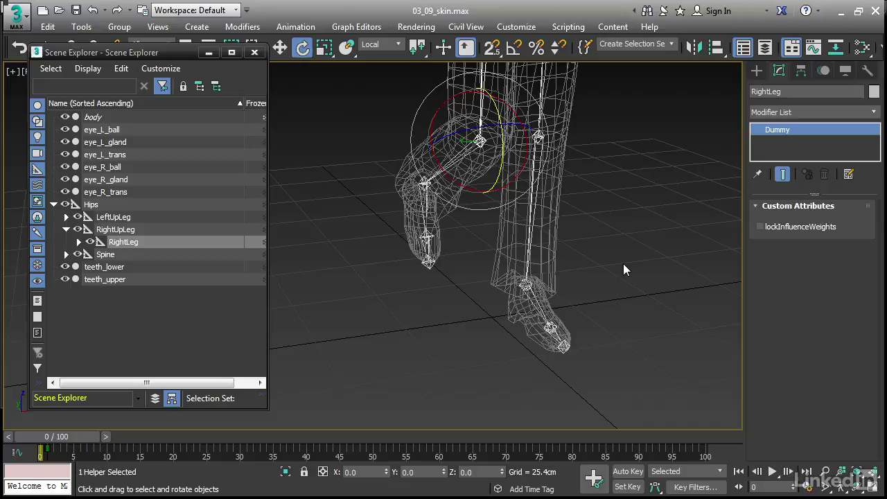
{"action": "key", "text": "ctrl+z"}
{"action": "middle_click_drag", "start_coordinate": [622, 236], "coordinate": [567, 272]}
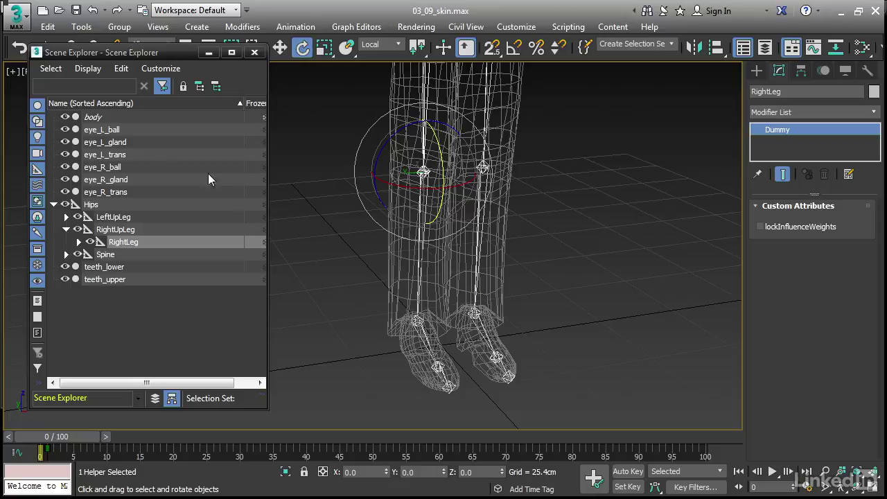
Select the body and switch its Skin Weight Solver from Voxel to Heatmap
{"action": "left_click", "coordinate": [97, 117]}
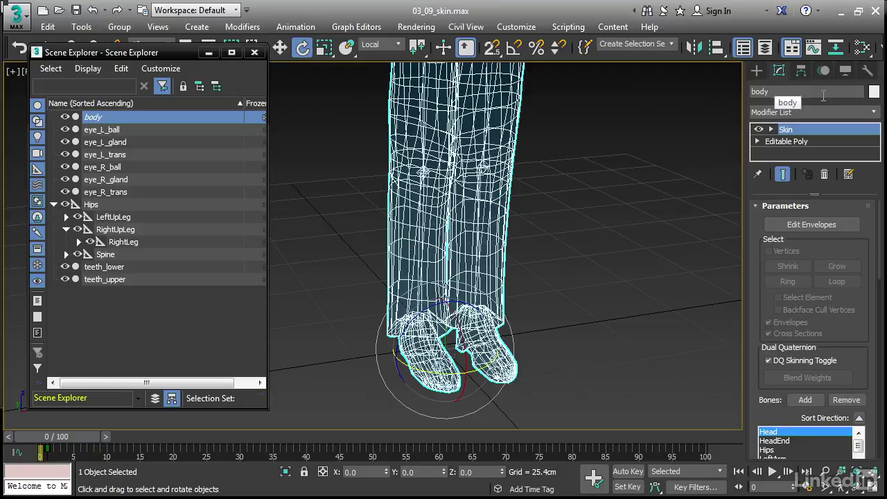
{"action": "left_click_drag", "start_coordinate": [765, 370], "coordinate": [760, 49]}
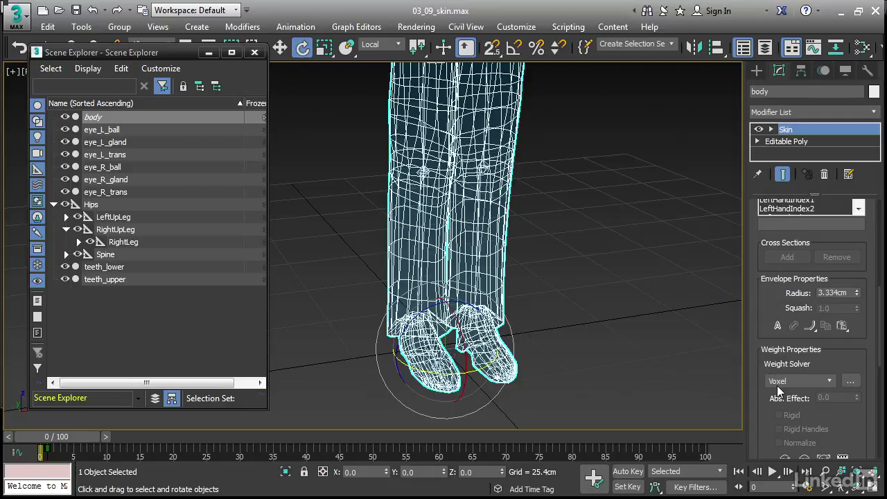
{"action": "left_click", "coordinate": [824, 382]}
{"action": "left_click", "coordinate": [800, 401]}
Apply Heat Map weights with Falloff 0.8 and Max Influence 3, then deselect the body
{"action": "left_click", "coordinate": [851, 382]}
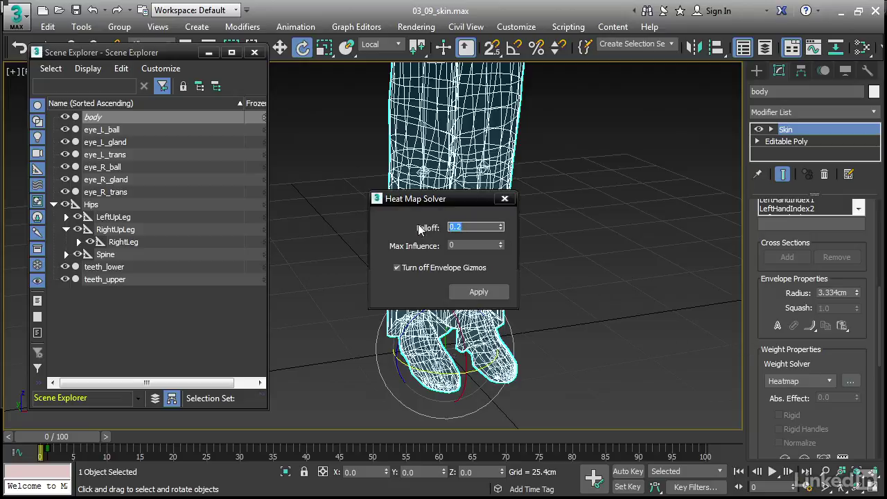
{"action": "mouse_move", "coordinate": [498, 263]}
{"action": "left_click", "coordinate": [459, 226]}
{"action": "left_click_drag", "start_coordinate": [459, 225], "coordinate": [386, 221]}
{"action": "type", "text": "0.8"}
{"action": "key", "text": "Return"}
{"action": "key", "text": "Tab"}
{"action": "type", "text": "3"}
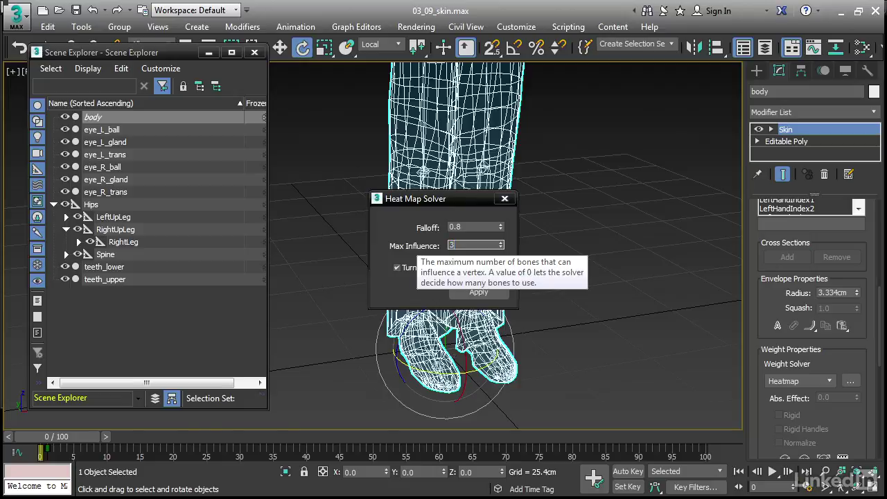
{"action": "left_click", "coordinate": [477, 292]}
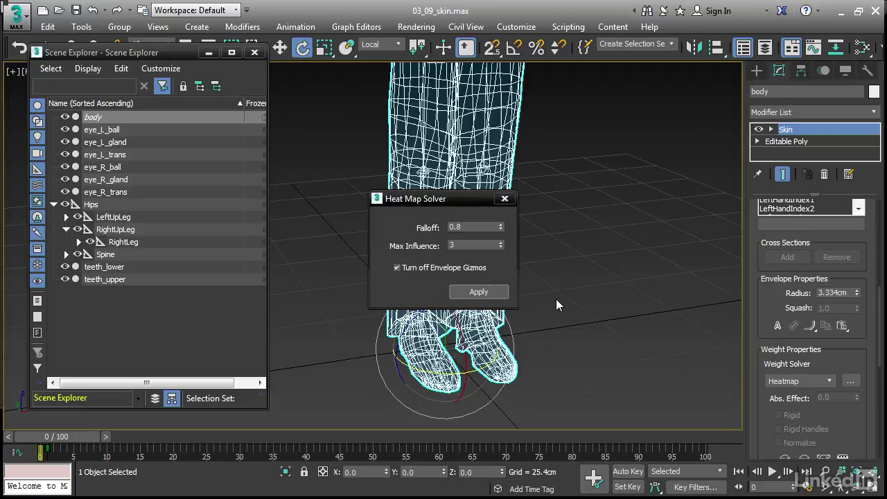
{"action": "left_click", "coordinate": [505, 199]}
{"action": "left_click", "coordinate": [586, 247]}
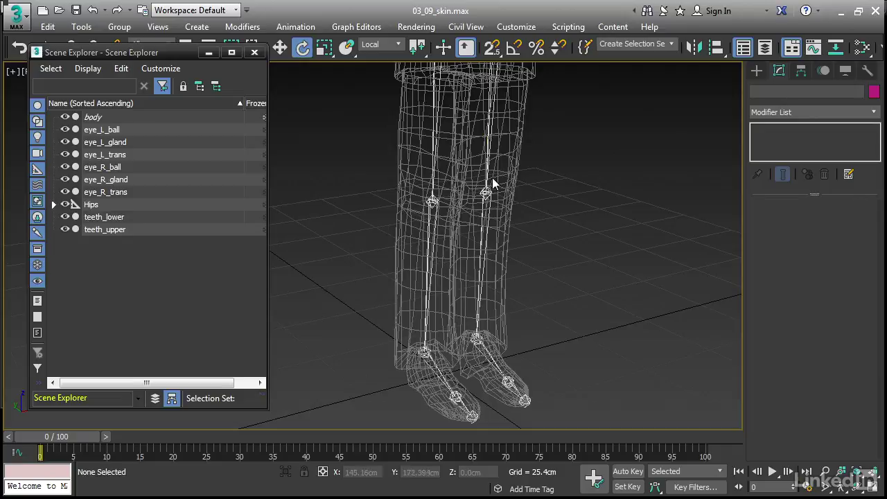
Bend the RightLeg bone forward on the heat-mapped suit, inspect the trouser leg, then rotate it back
{"action": "left_click", "coordinate": [434, 165]}
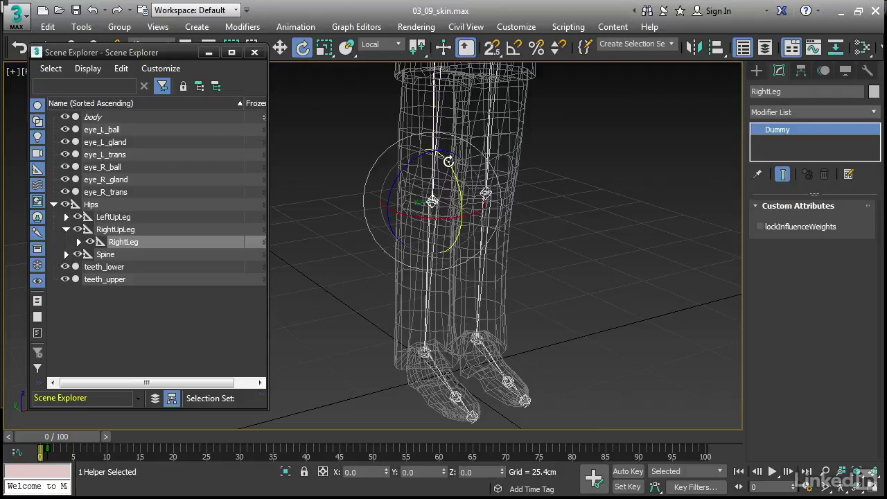
{"action": "left_click_drag", "start_coordinate": [448, 161], "coordinate": [479, 271]}
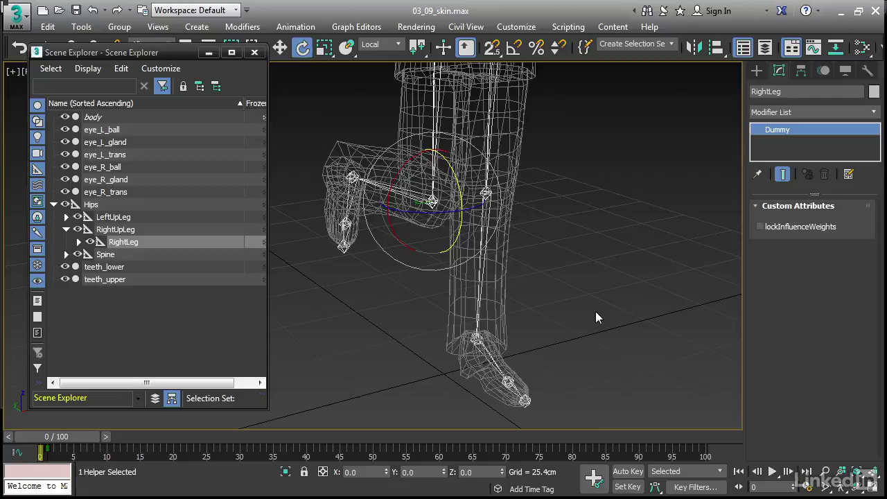
{"action": "middle_click_drag", "start_coordinate": [596, 311], "coordinate": [581, 300], "text": "alt"}
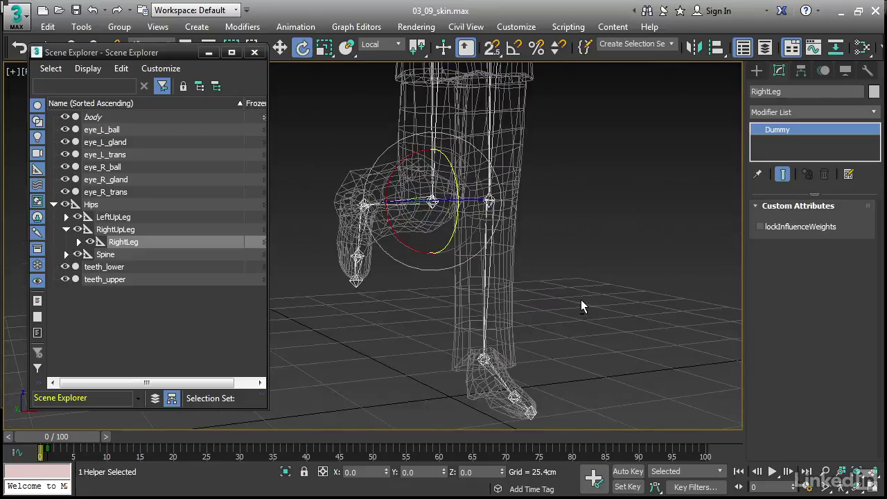
{"action": "mouse_move", "coordinate": [451, 229]}
{"action": "left_mouse_down"}
{"action": "mouse_move", "coordinate": [458, 298]}
{"action": "mouse_move", "coordinate": [457, 226]}
{"action": "left_mouse_up"}
Return the right leg to straight, switch the viewport to shaded display, and clear the bone selection
{"action": "scroll", "coordinate": [578, 198], "scroll_direction": "down", "scroll_amount": 5}
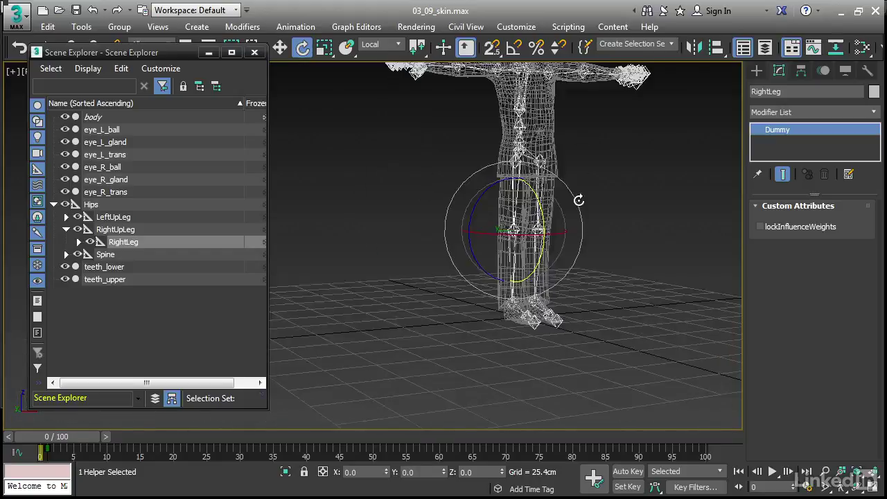
{"action": "middle_click_drag", "start_coordinate": [578, 198], "coordinate": [535, 258]}
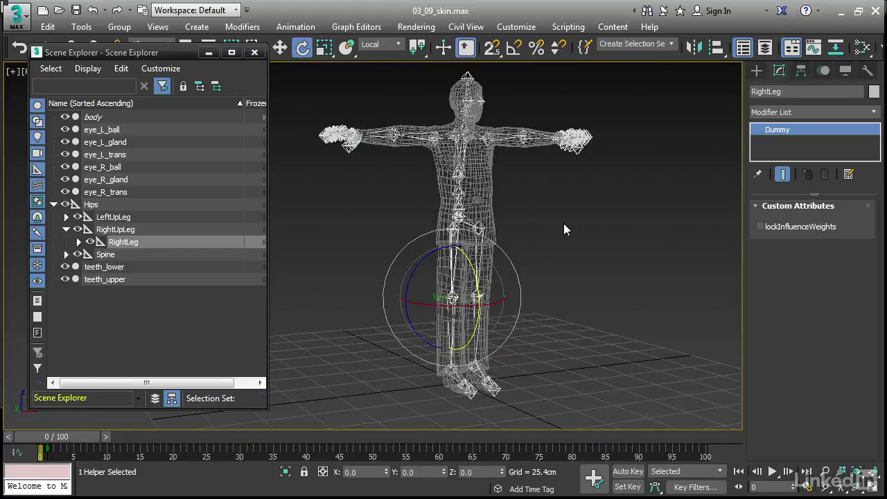
{"action": "key", "text": "F3"}
{"action": "middle_click_drag", "start_coordinate": [579, 223], "coordinate": [587, 253], "text": "alt"}
{"action": "left_click", "coordinate": [587, 253]}
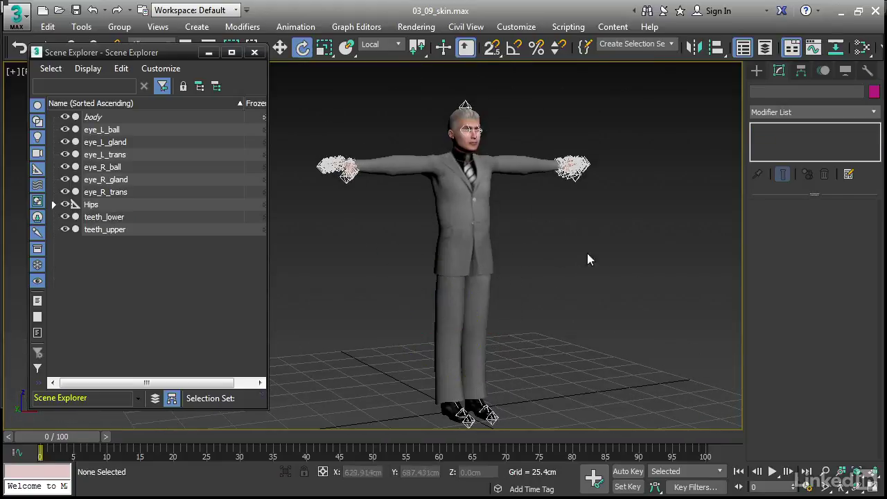